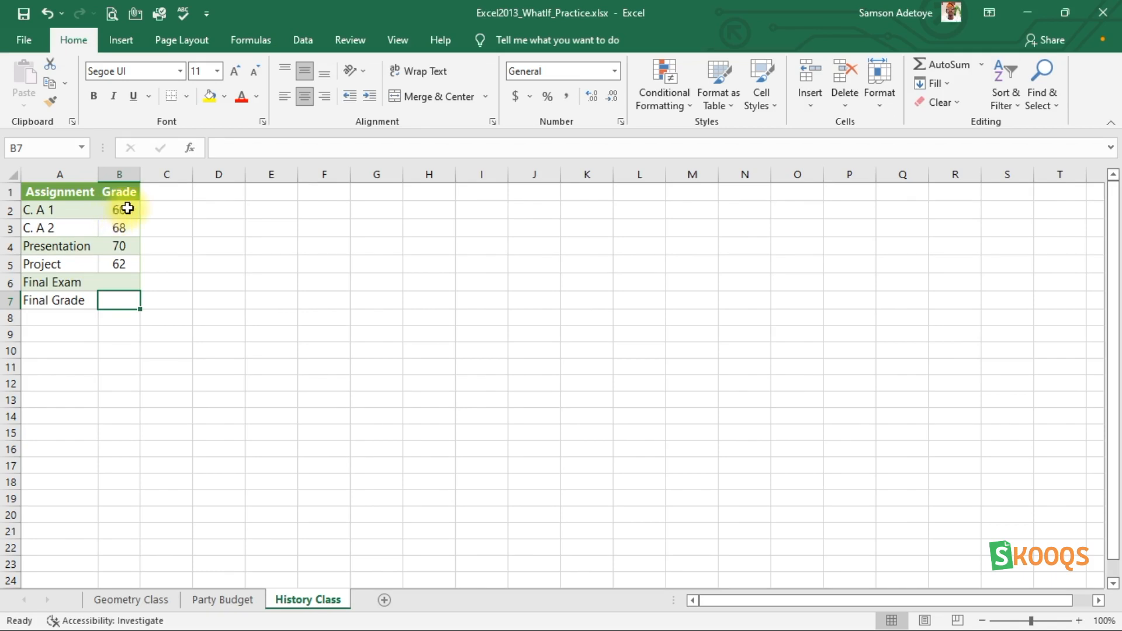
# Step: Review the grades entered for C. A 1, C. A 2, Presentation and Project
pyautogui.click(115, 211)
pyautogui.click(119, 227)
pyautogui.write('68')
pyautogui.click(119, 244)
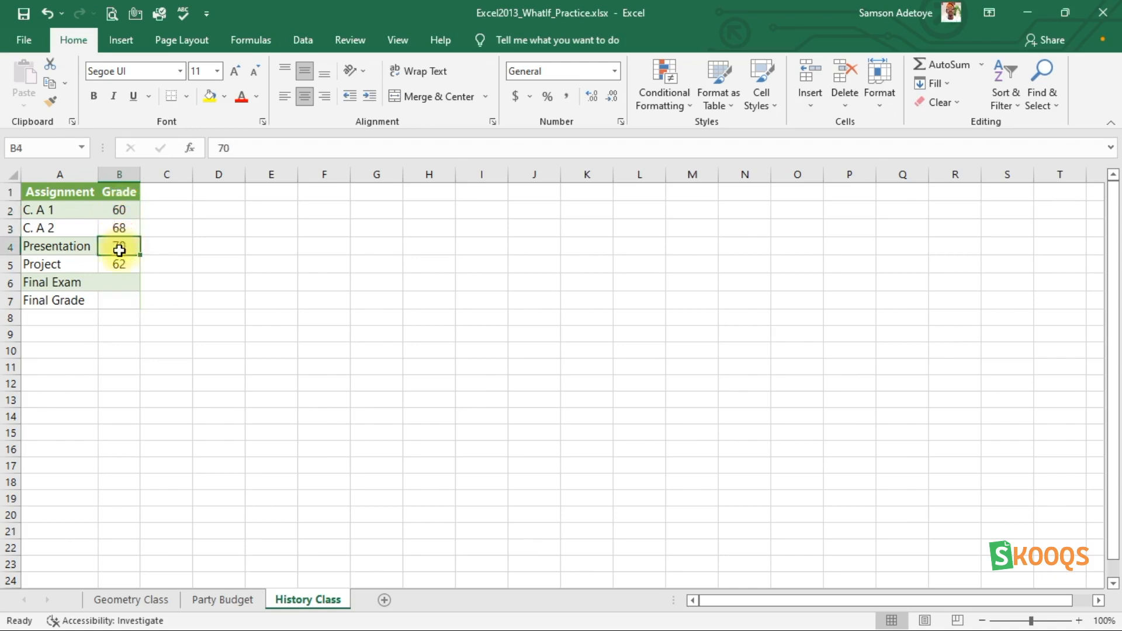
pyautogui.click(119, 262)
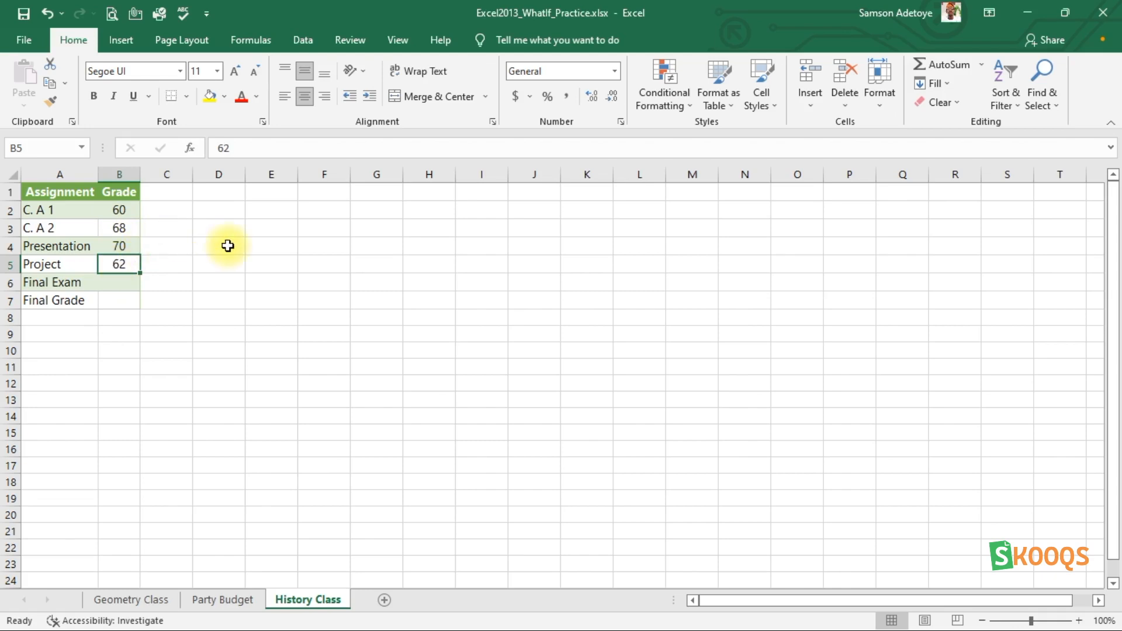
pyautogui.click(174, 266)
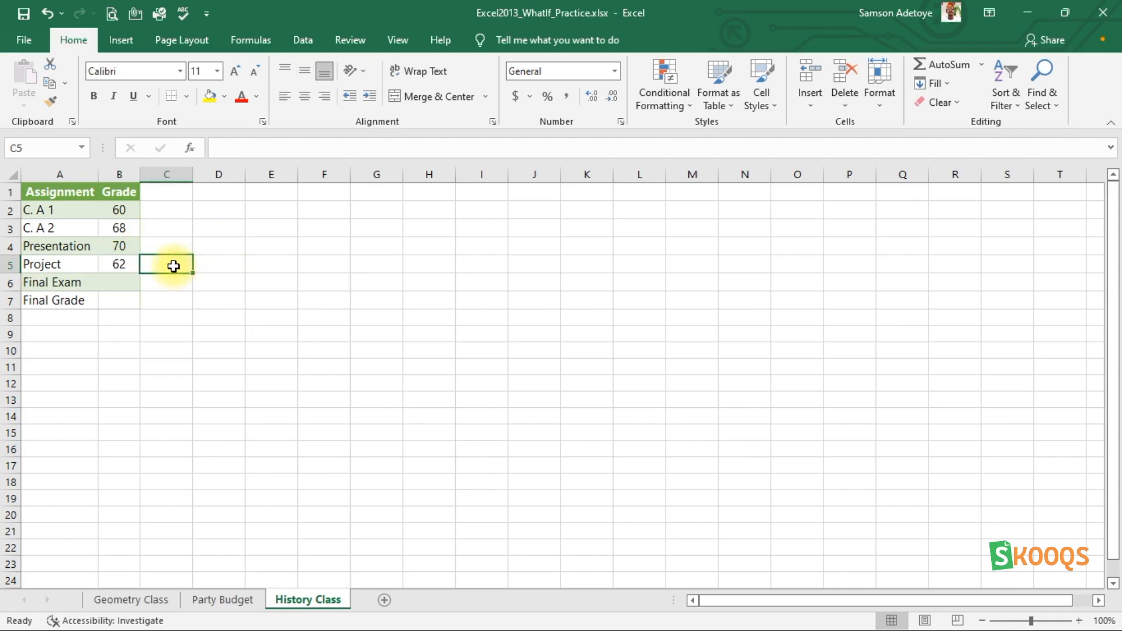
pyautogui.click(171, 246)
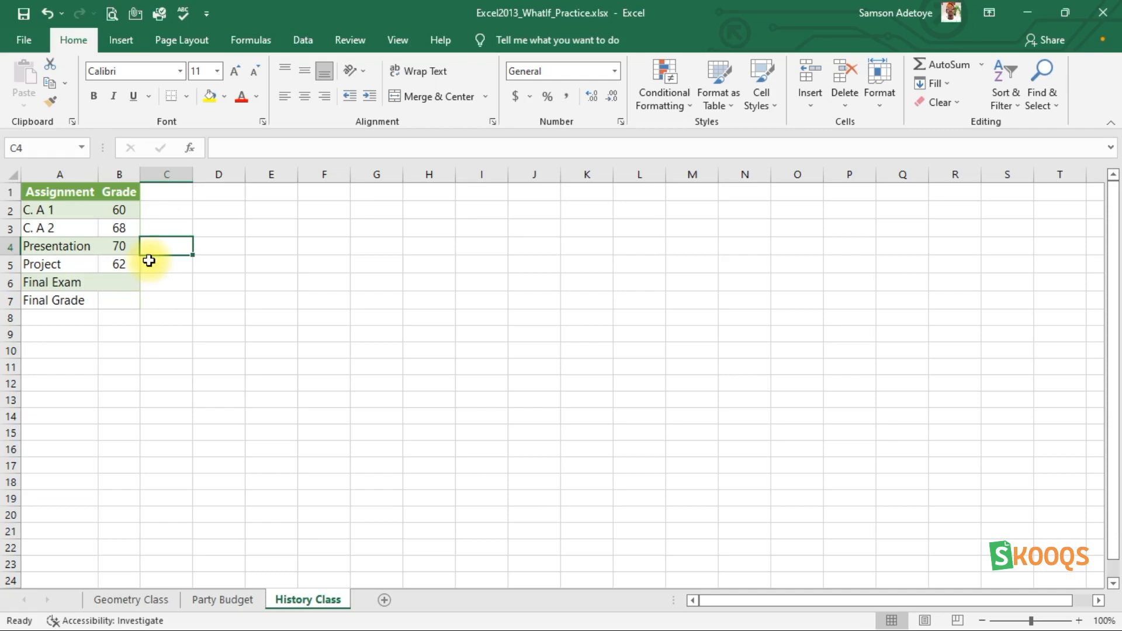
# Step: Enter the formula =AVERAGE(B2:B5) in the Final Grade cell B7
pyautogui.click(114, 298)
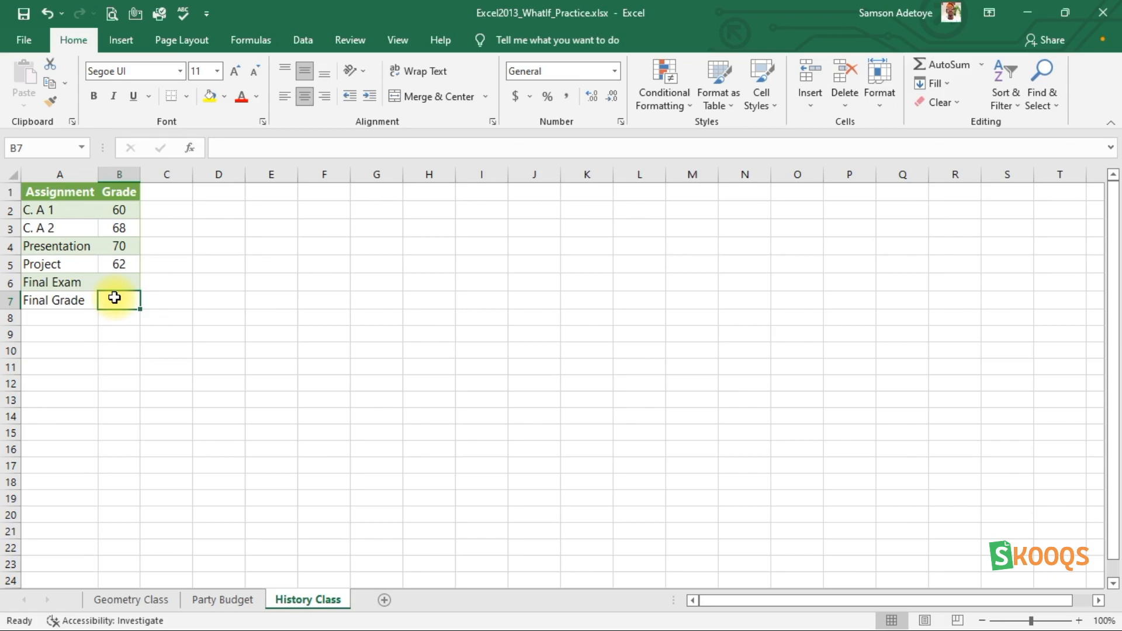
pyautogui.write('=')
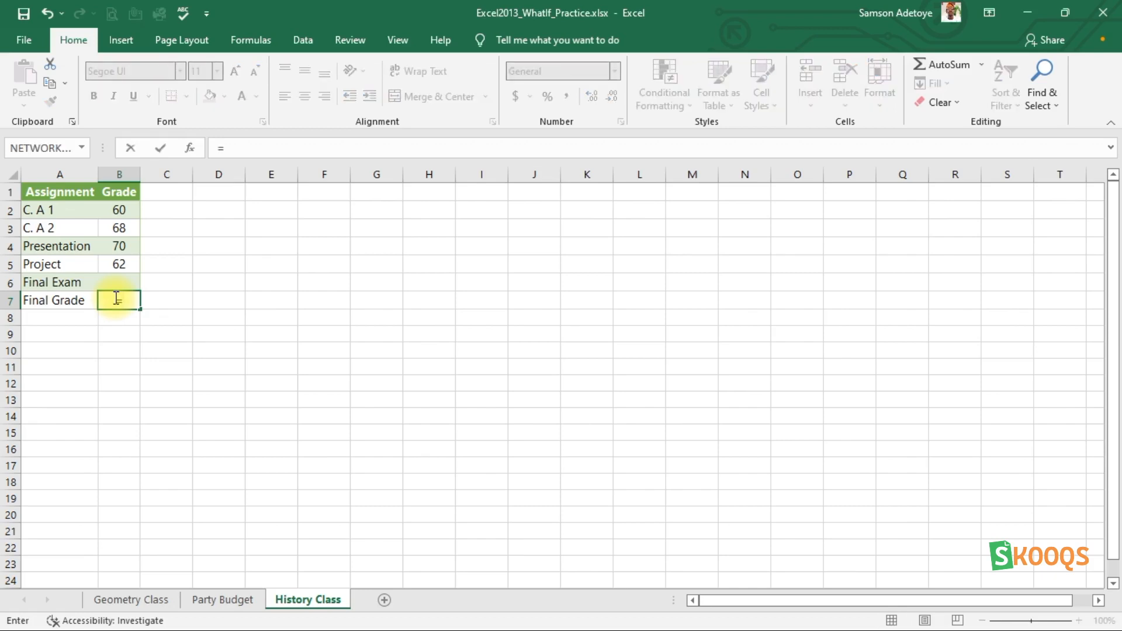
pyautogui.write('A')
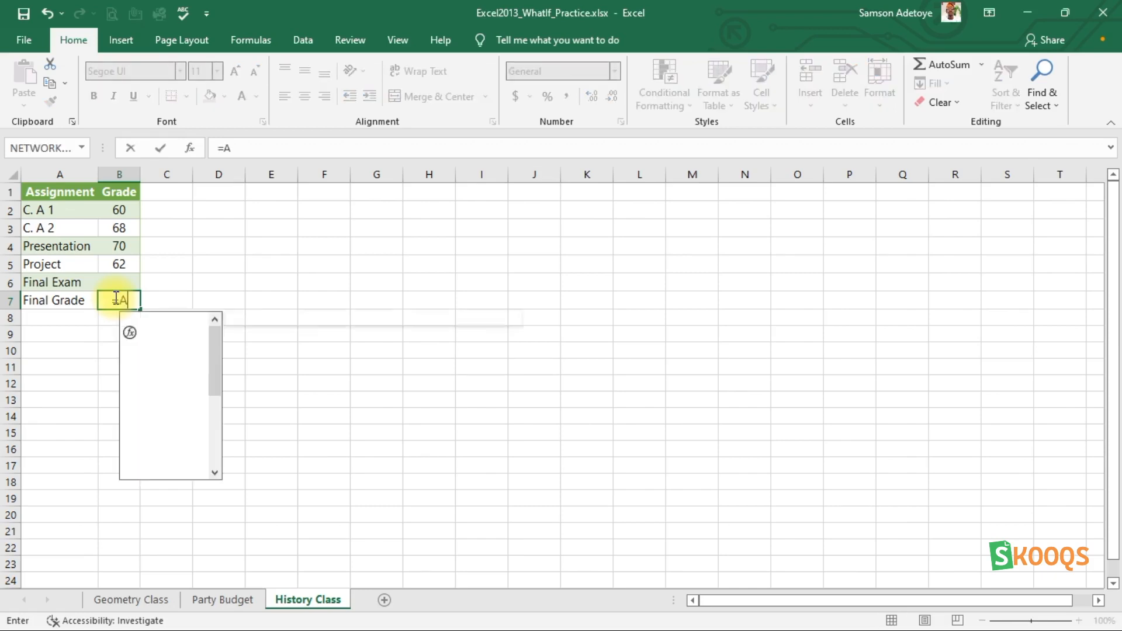
pyautogui.write('VERA')
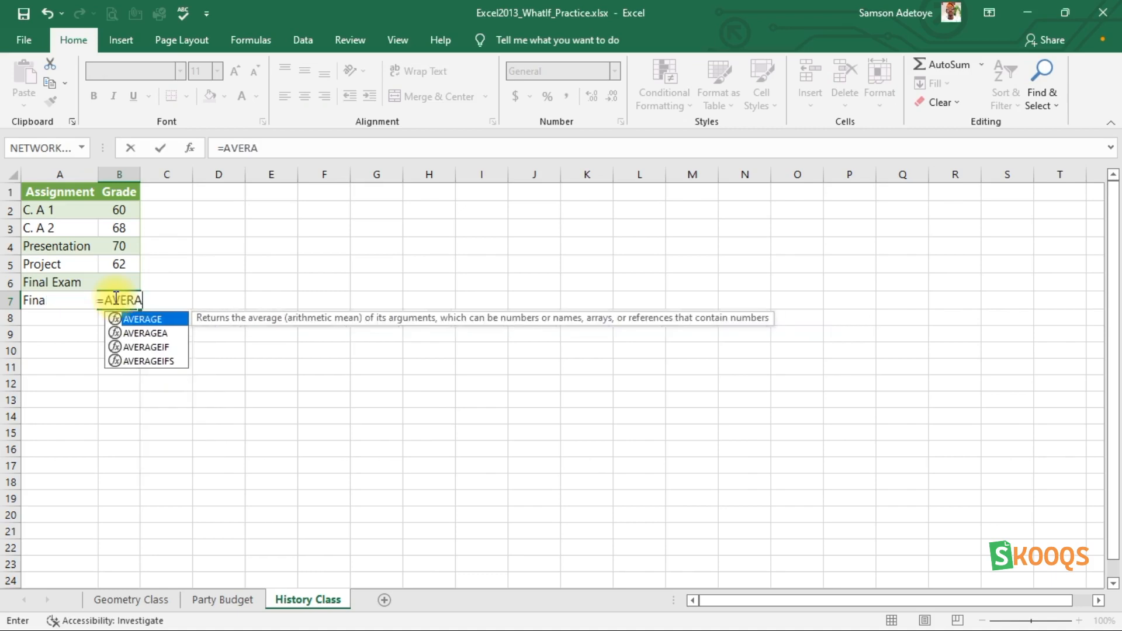
pyautogui.doubleClick(153, 325)
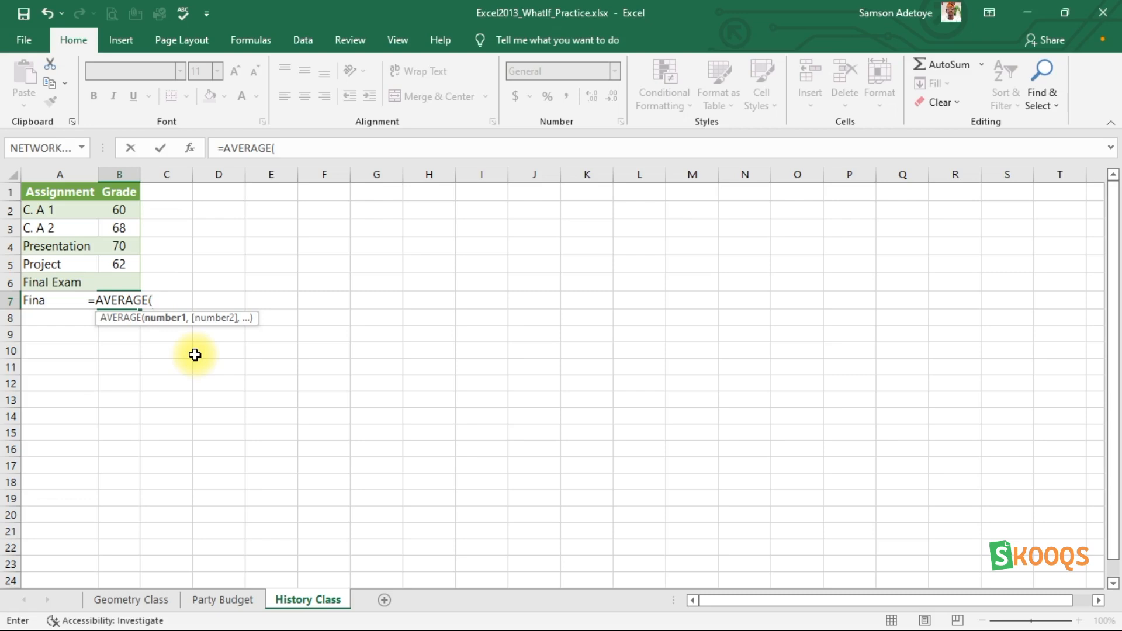
pyautogui.click(115, 213)
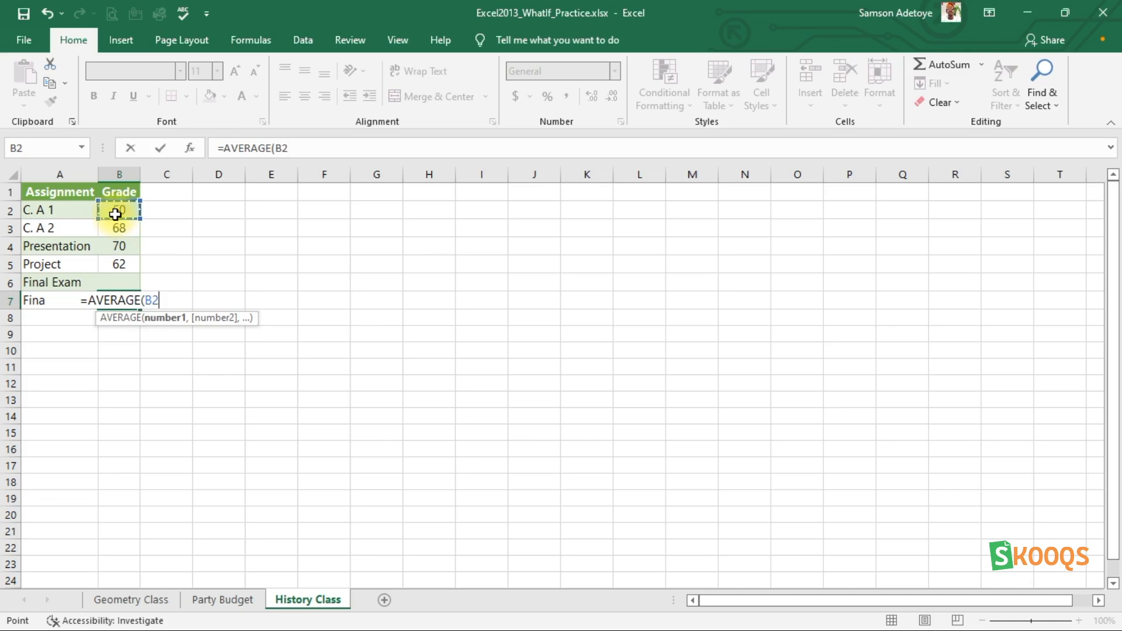
pyautogui.hotkey('shift', 'Down')
pyautogui.hotkey('shift', 'Down')
pyautogui.hotkey('shift', 'Down')
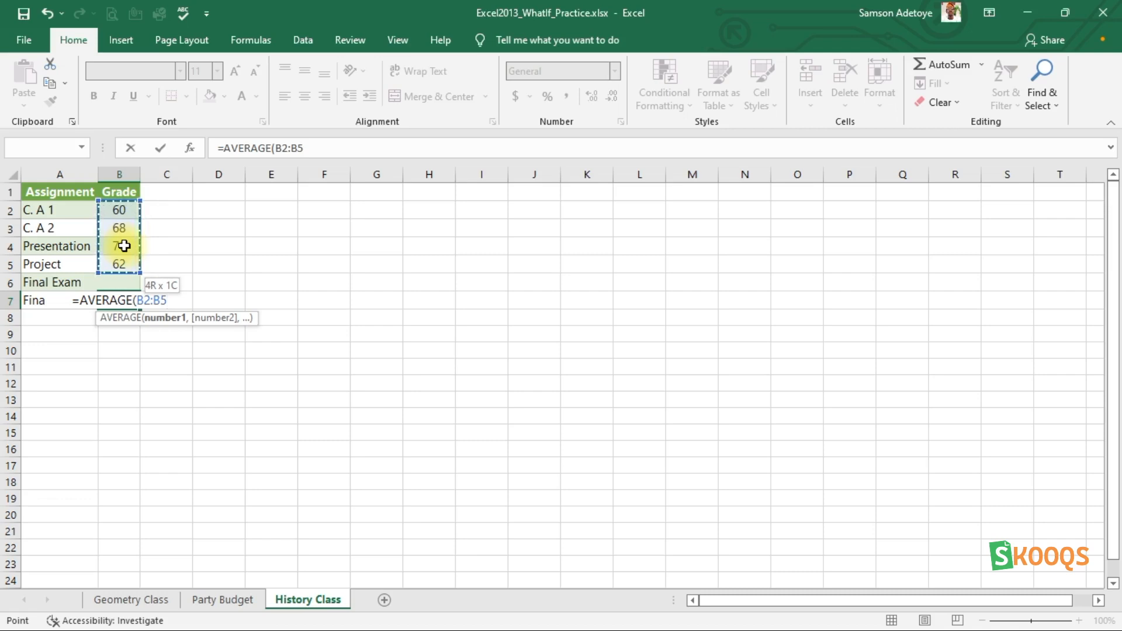
pyautogui.write(')')
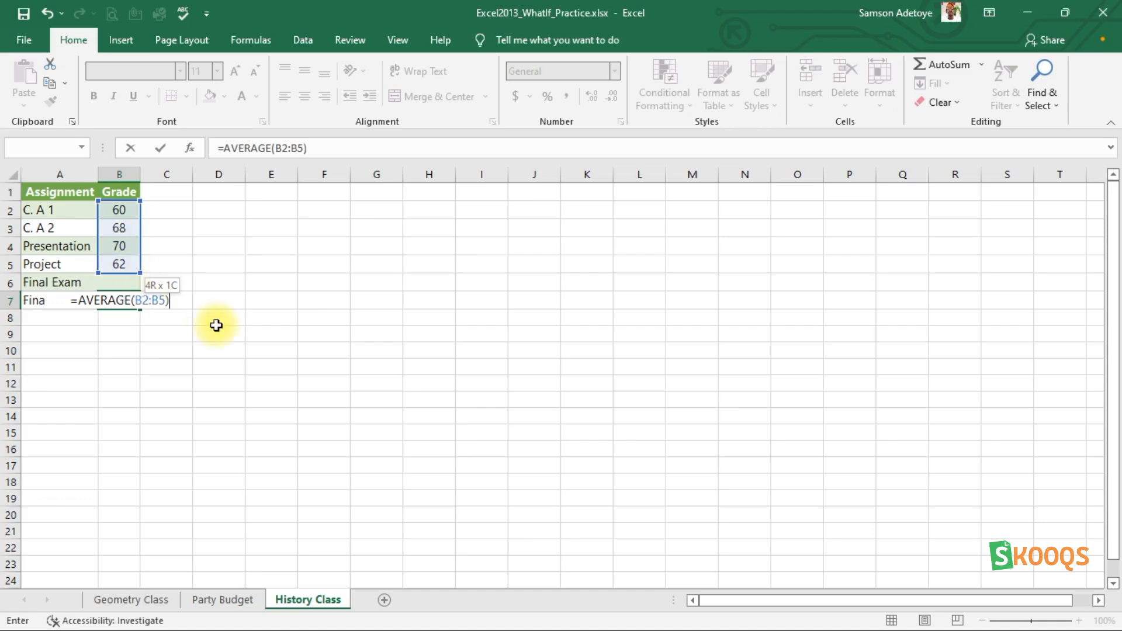
pyautogui.press('Return')
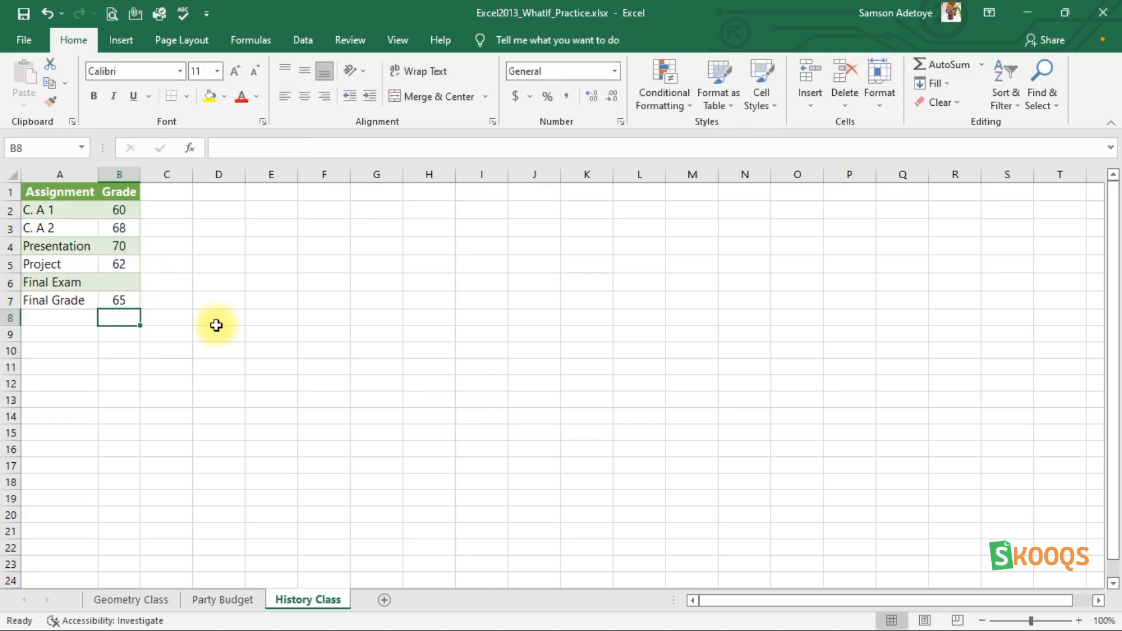
pyautogui.click(72, 283)
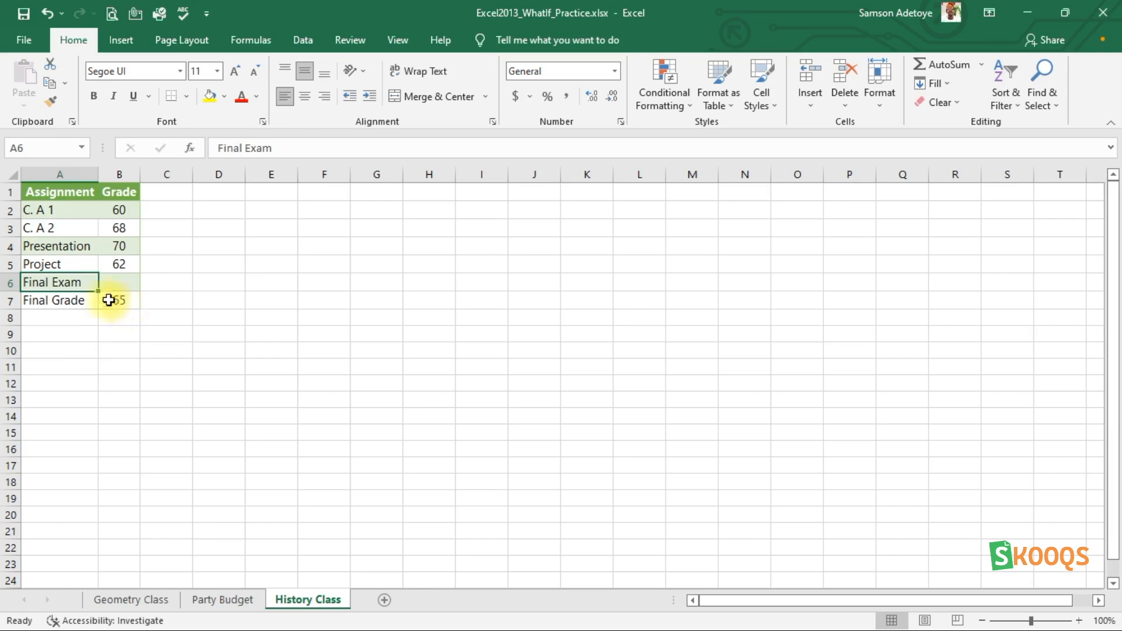
pyautogui.click(114, 286)
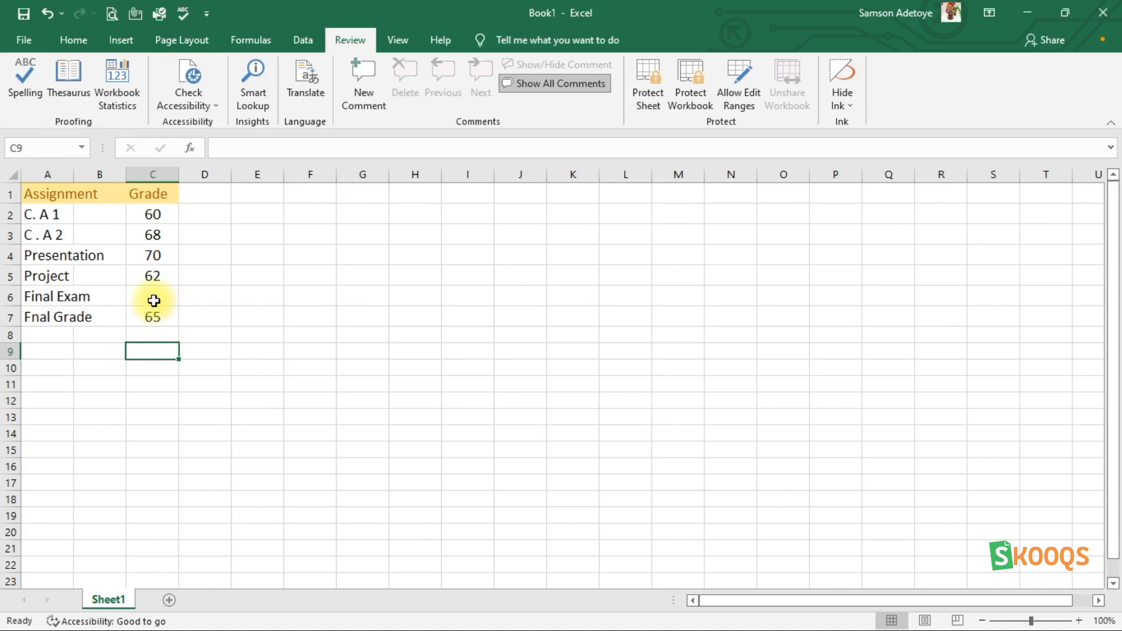
pyautogui.click(150, 300)
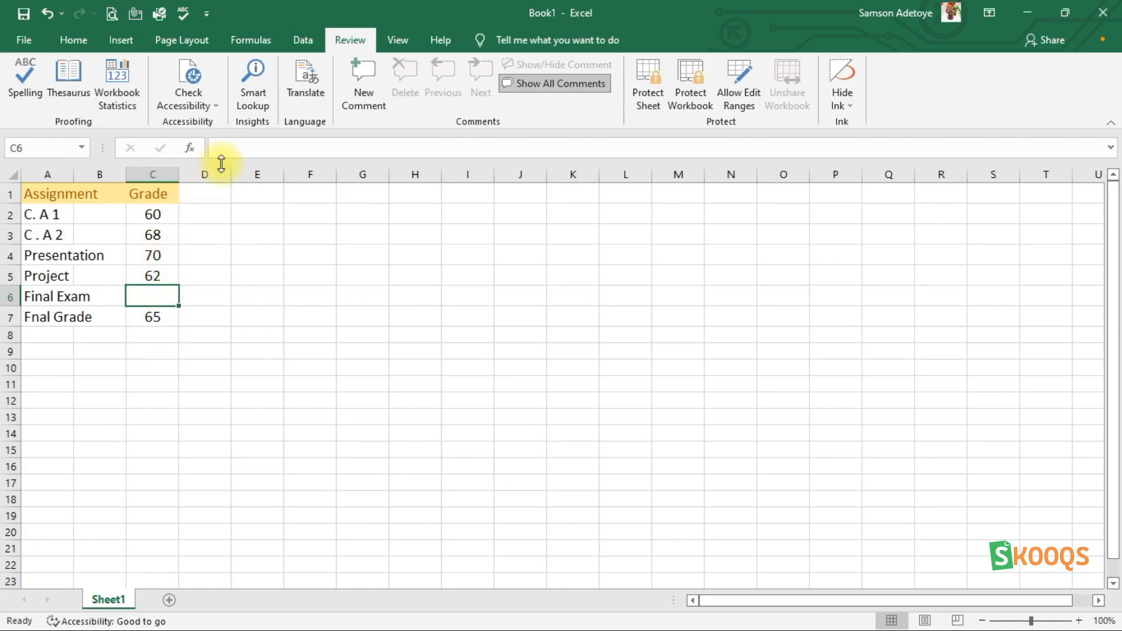
# Step: Use Goal Seek to bring the final grade in C7 to 70 by changing the Final Exam cell C6, and keep the solution
pyautogui.click(155, 318)
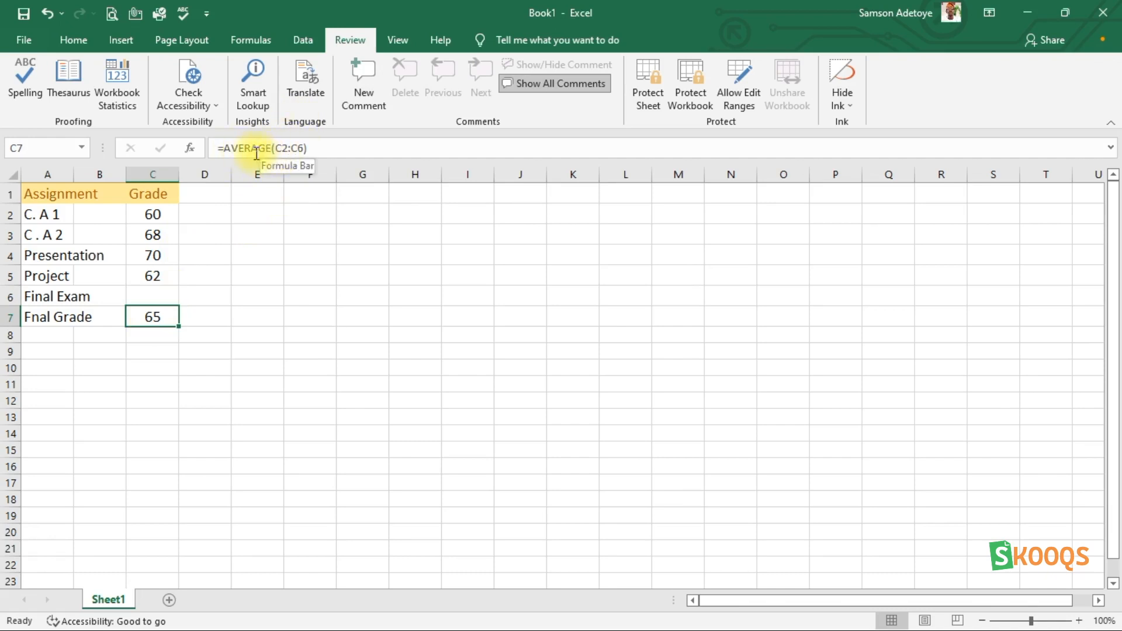
pyautogui.click(301, 47)
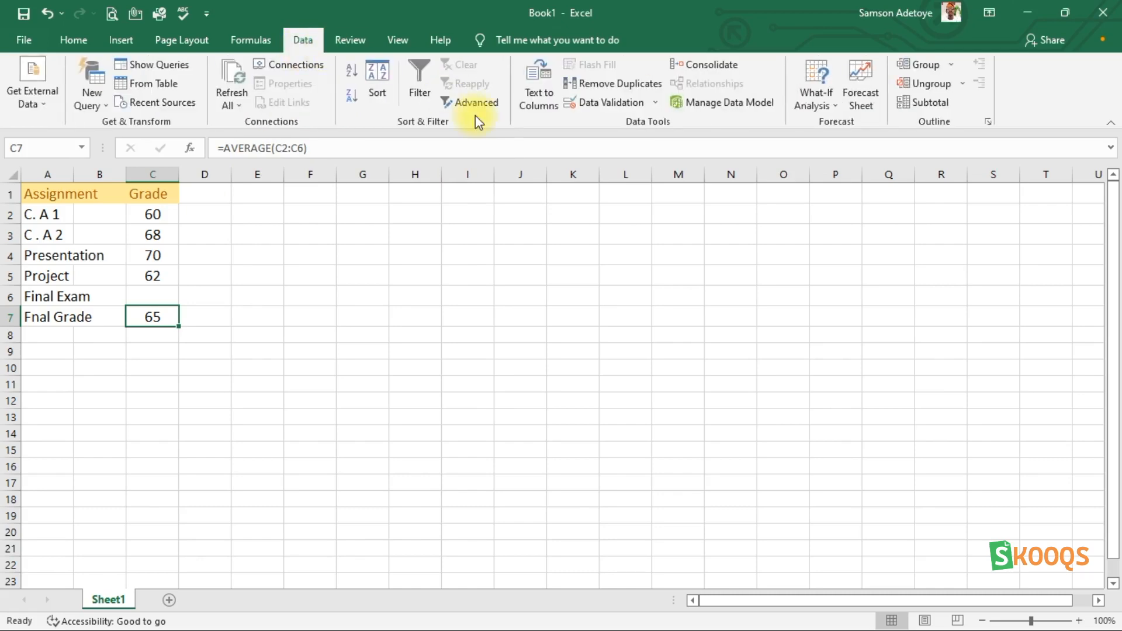
pyautogui.click(830, 104)
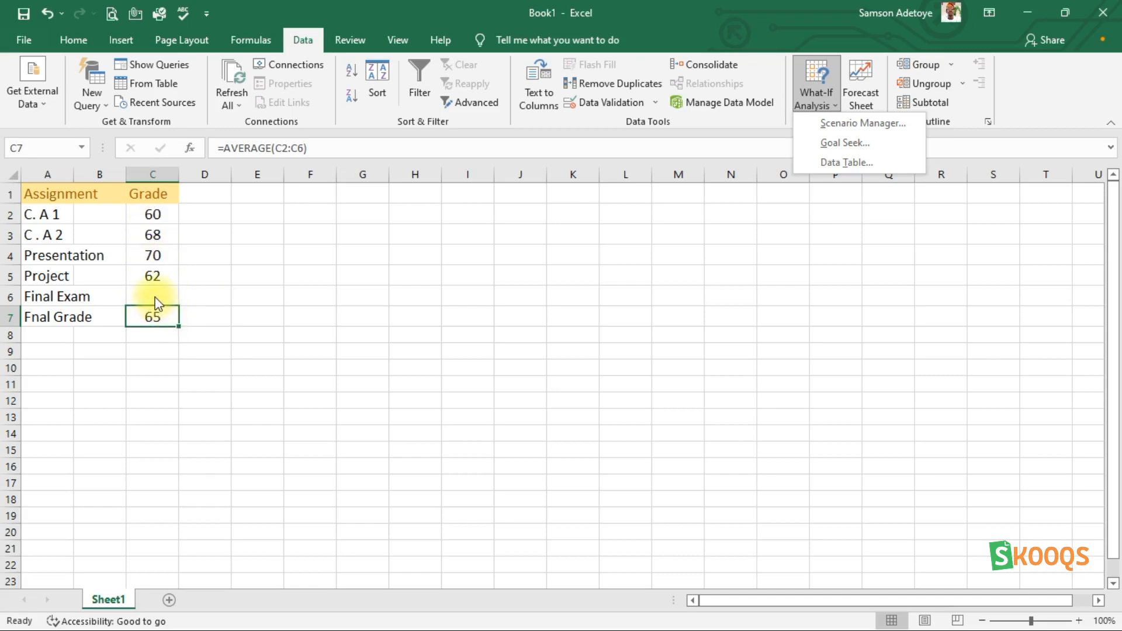
pyautogui.click(832, 144)
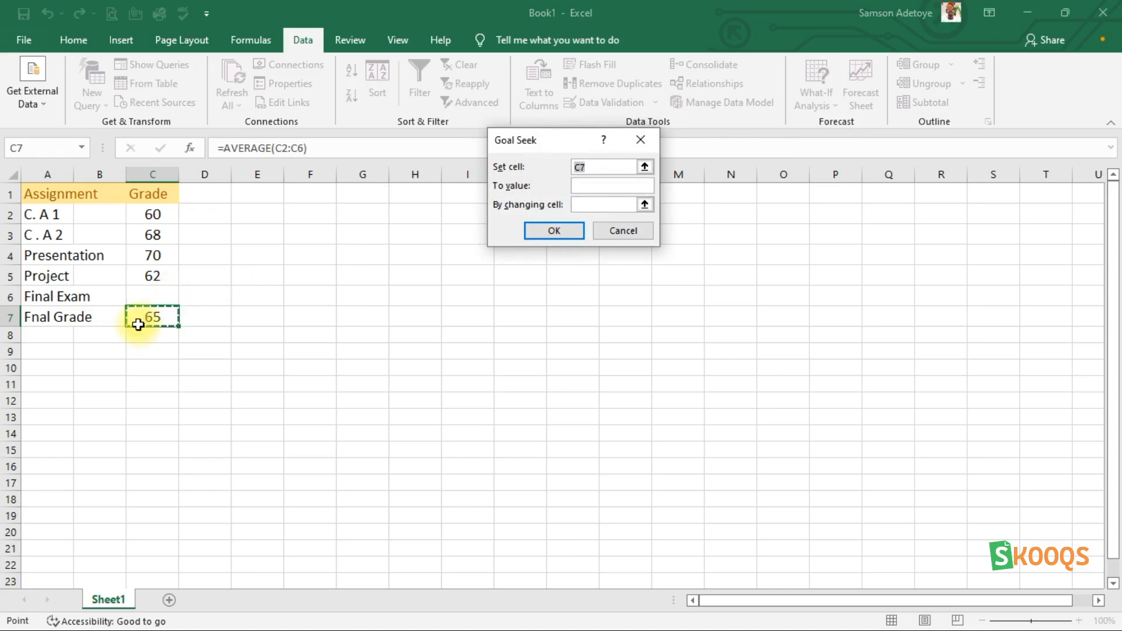
pyautogui.click(593, 186)
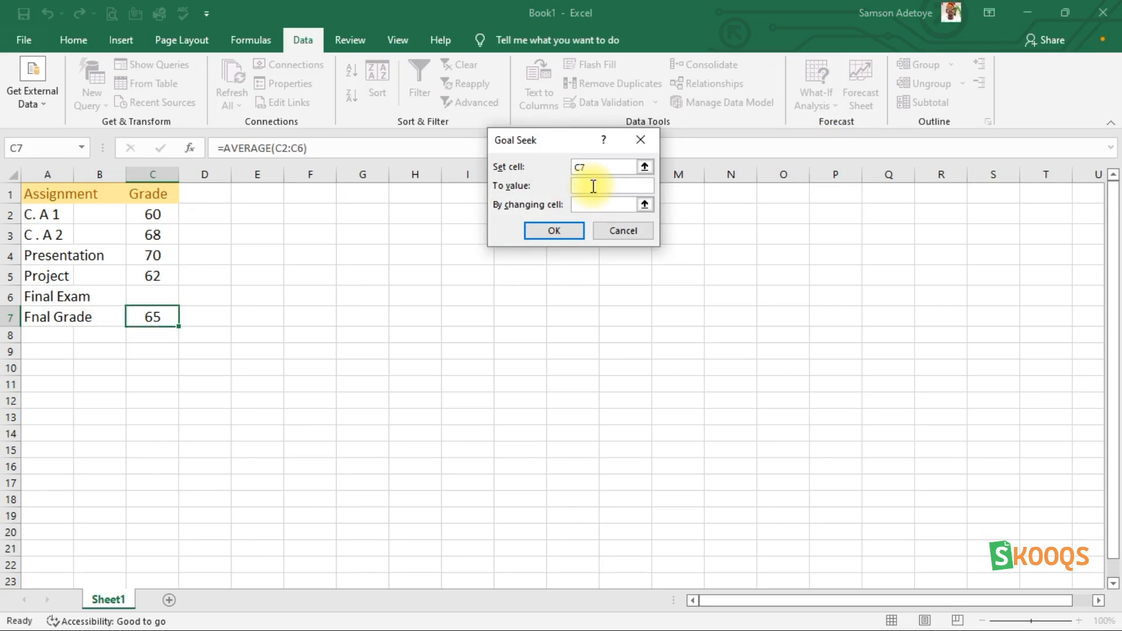
pyautogui.write('70')
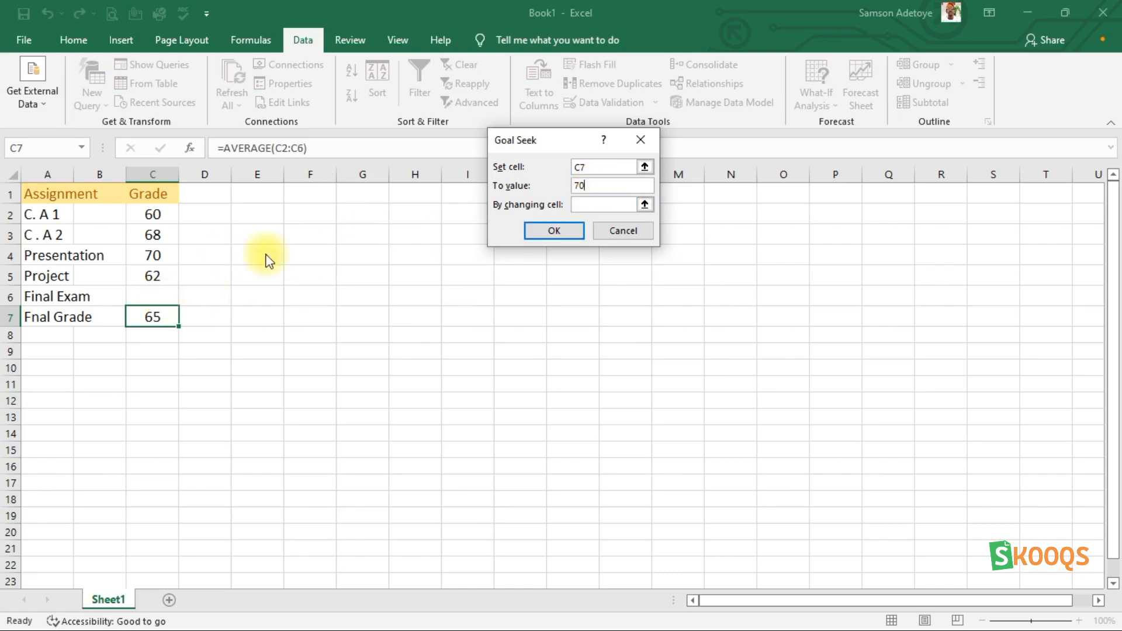
pyautogui.press('Tab')
pyautogui.click(148, 295)
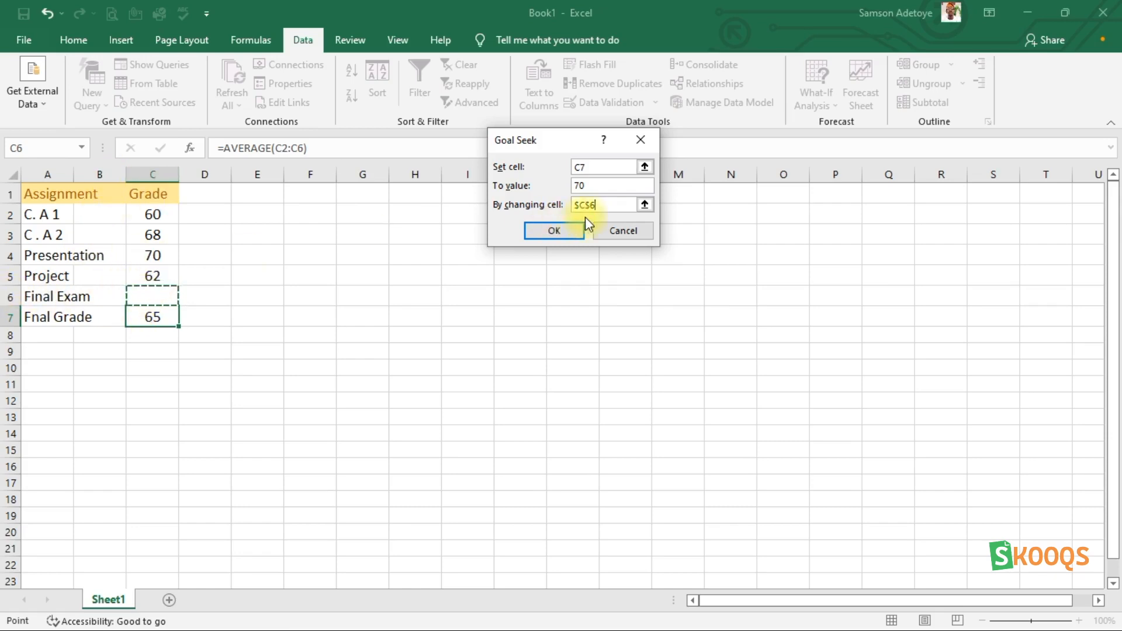
pyautogui.click(547, 229)
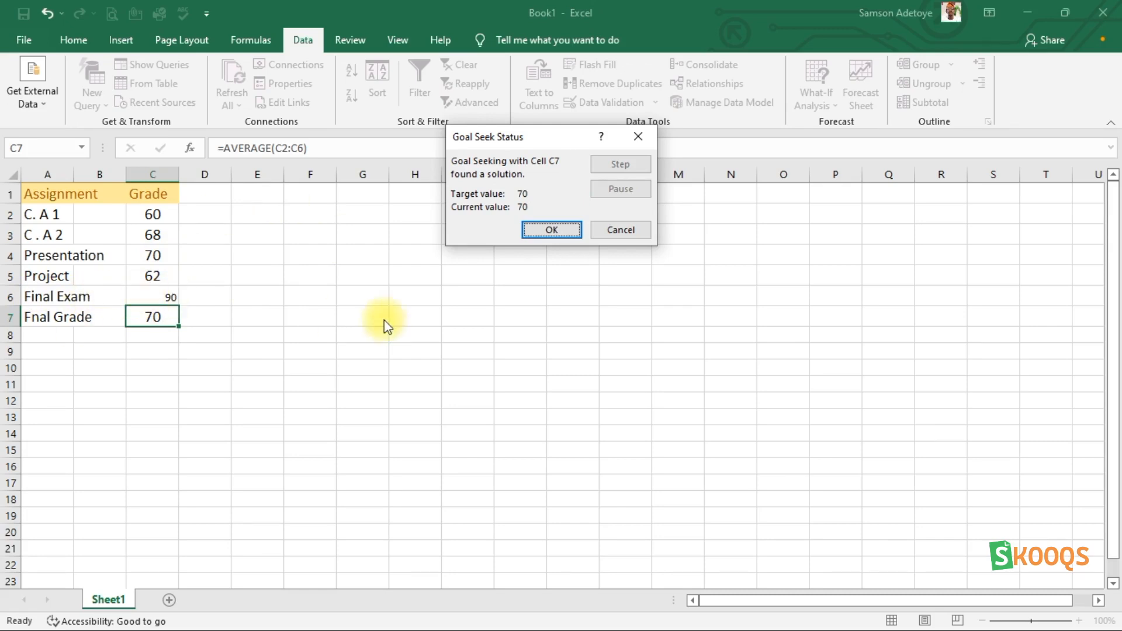
pyautogui.click(556, 225)
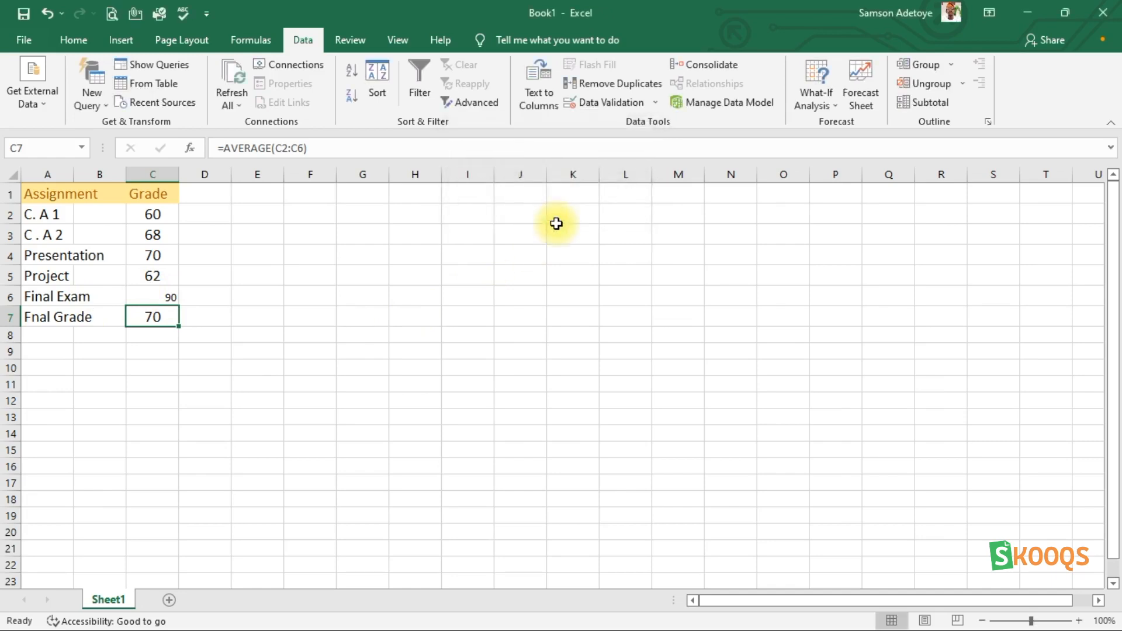
# Step: Format the Final Exam grade in C6 with font size 14 and centre it horizontally
pyautogui.click(169, 297)
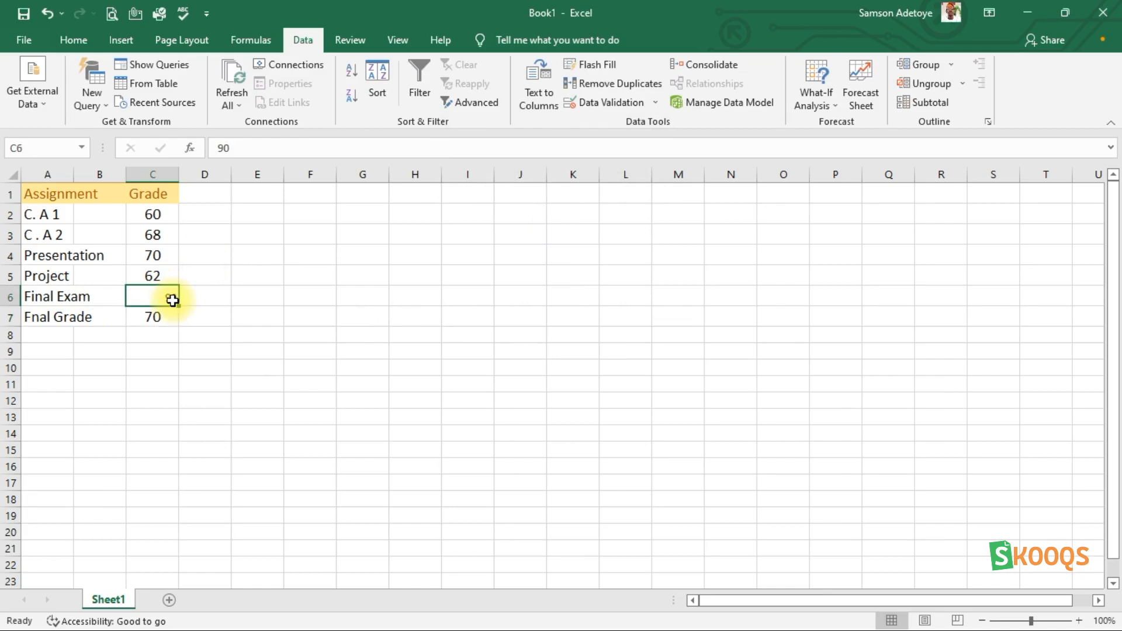
pyautogui.click(84, 39)
pyautogui.click(234, 72)
pyautogui.click(234, 73)
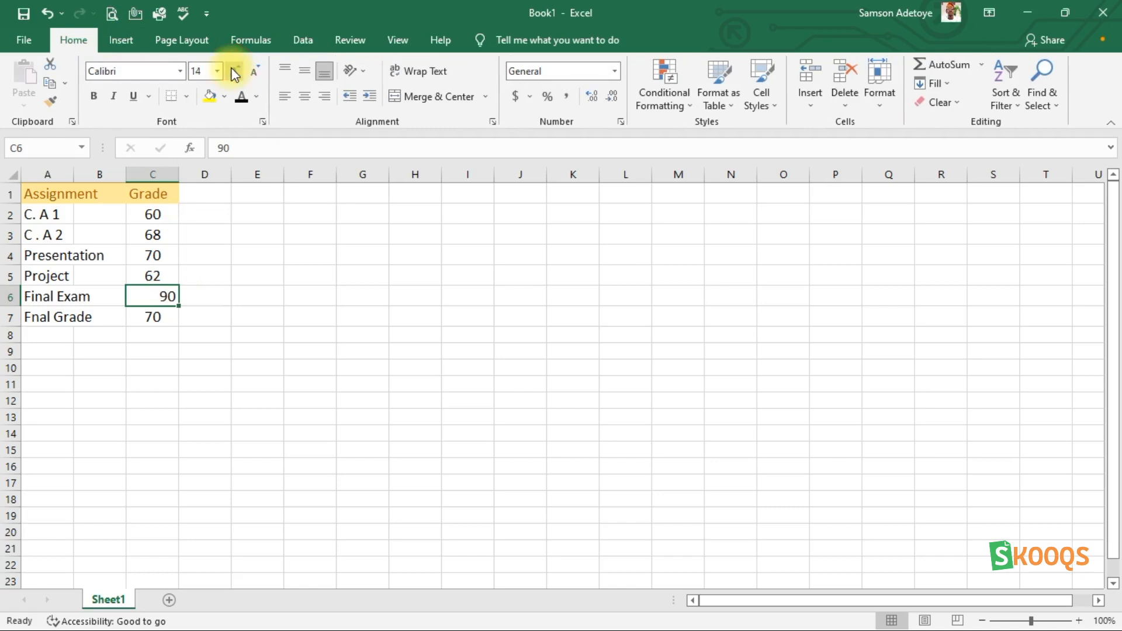
pyautogui.click(305, 98)
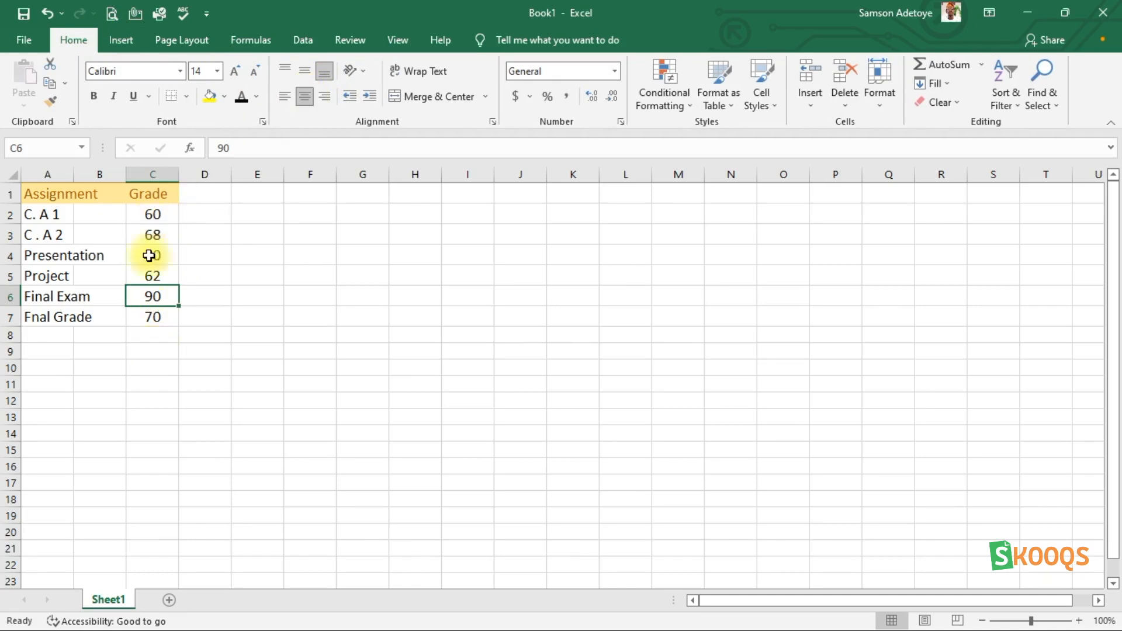
pyautogui.click(362, 252)
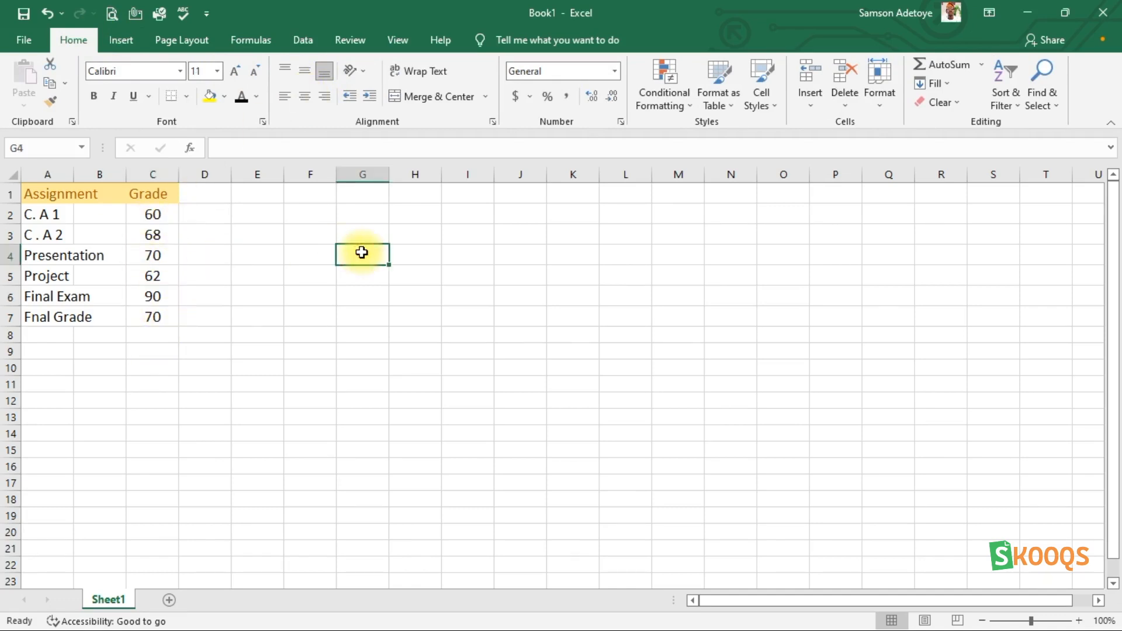